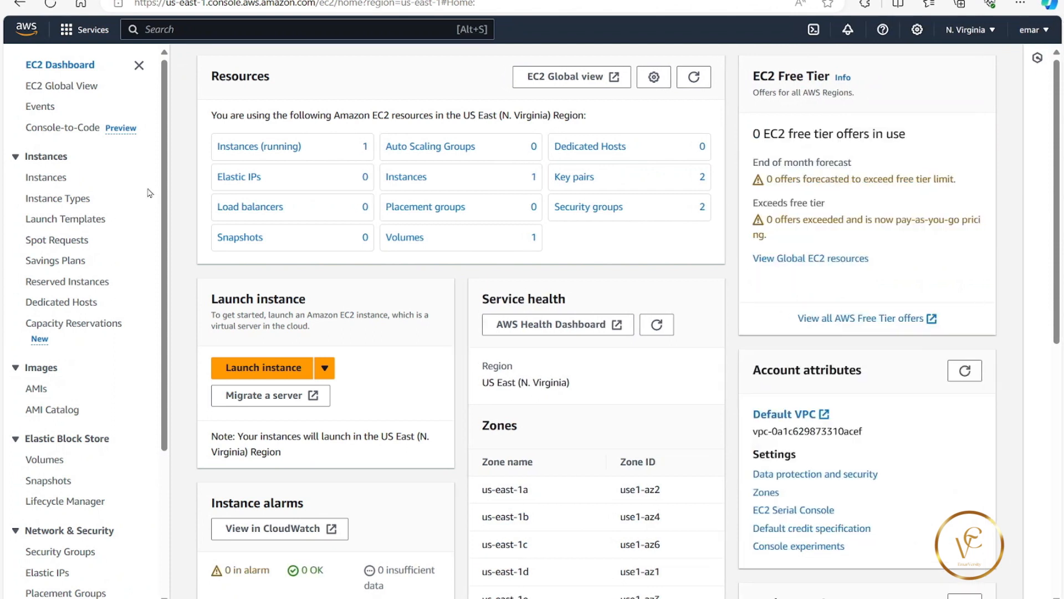
- Open the RDP client connection options for the running winsftpserver instance
left_click(262, 157)
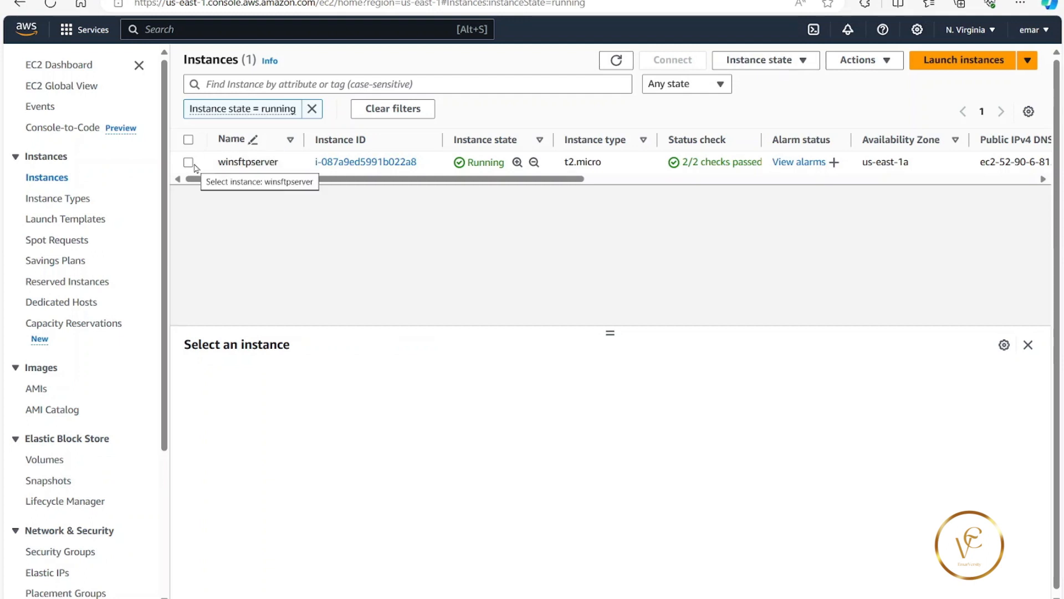
left_click(306, 167)
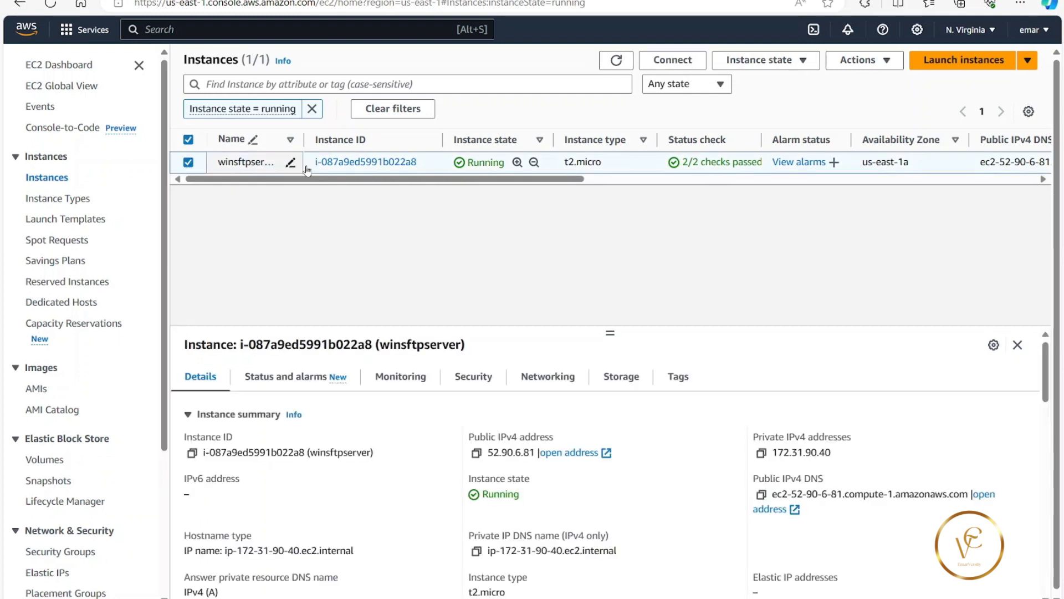
left_click(667, 62)
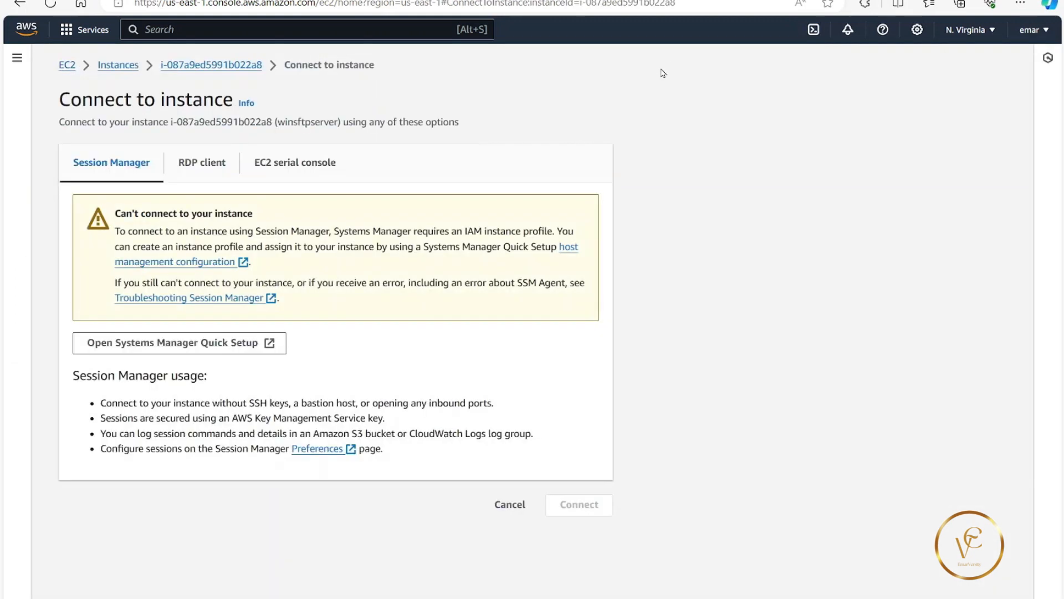
left_click(217, 164)
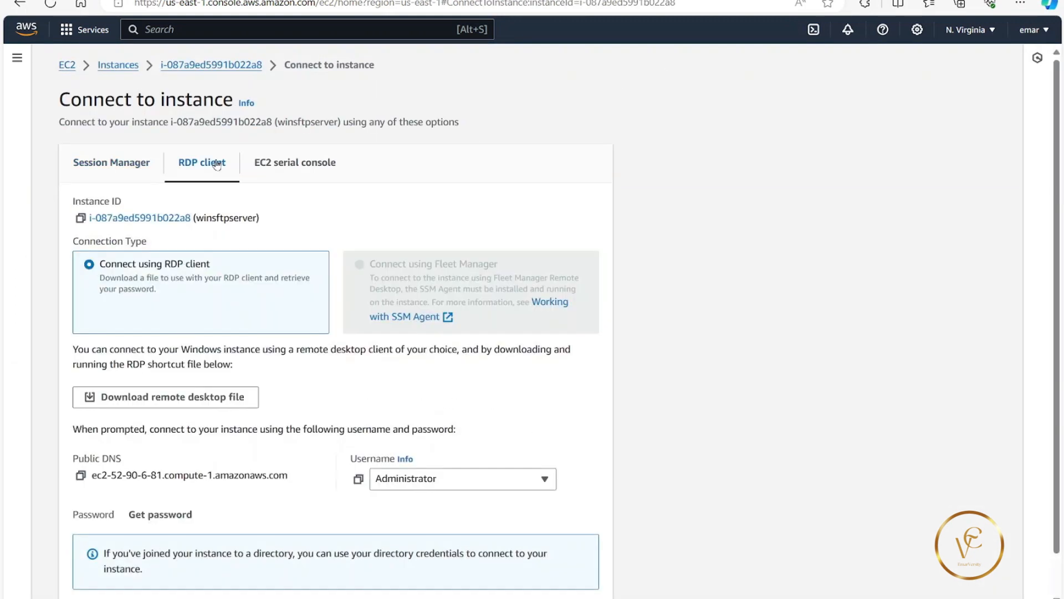
- Download and keep the winsftpserver.rdp remote desktop file, open it and connect to the instance
left_click(167, 404)
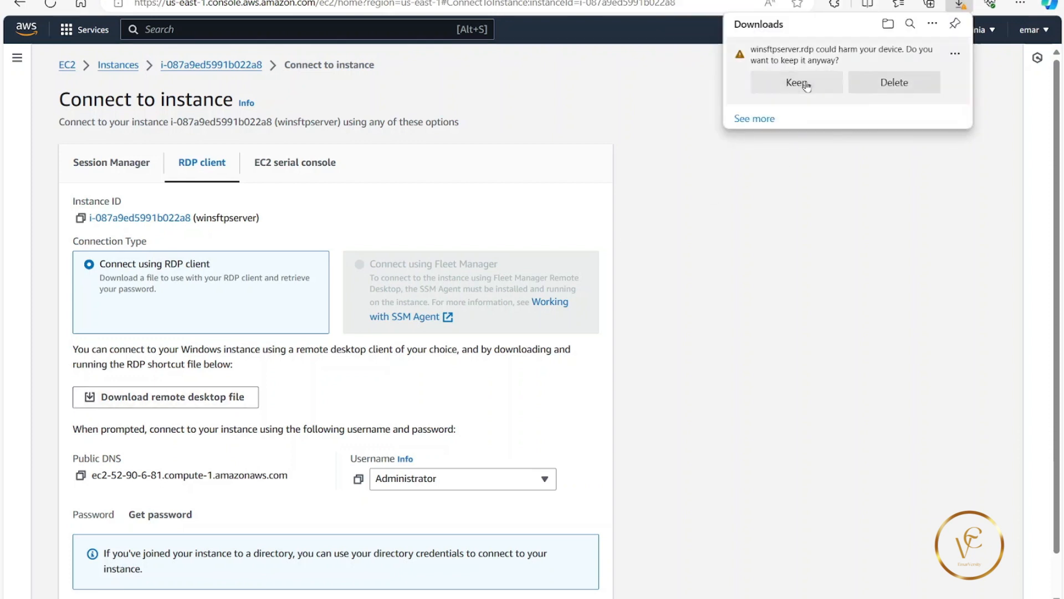
left_click(806, 84)
left_click(771, 60)
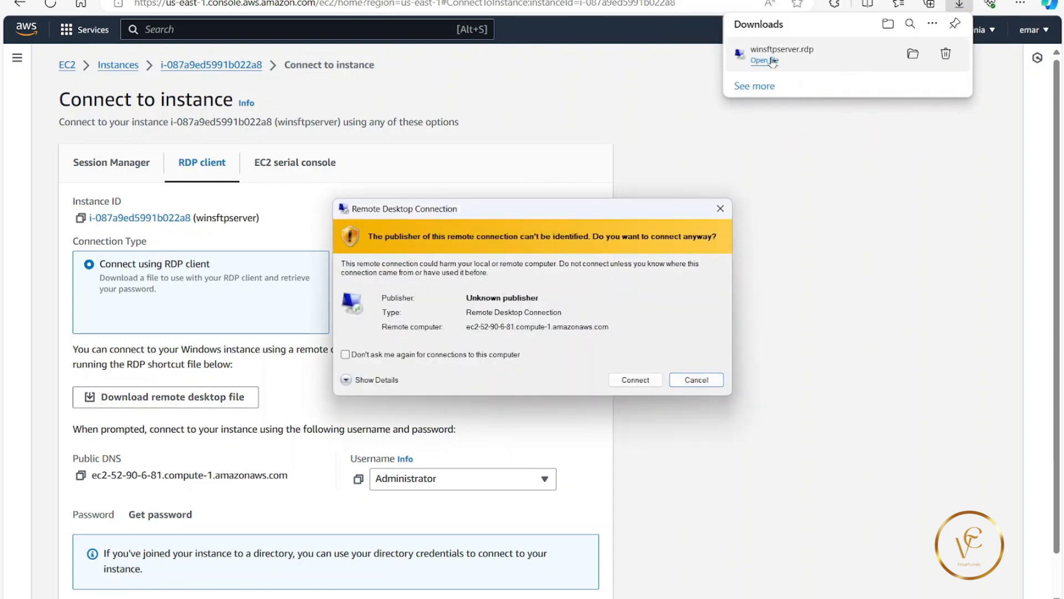
left_click(621, 381)
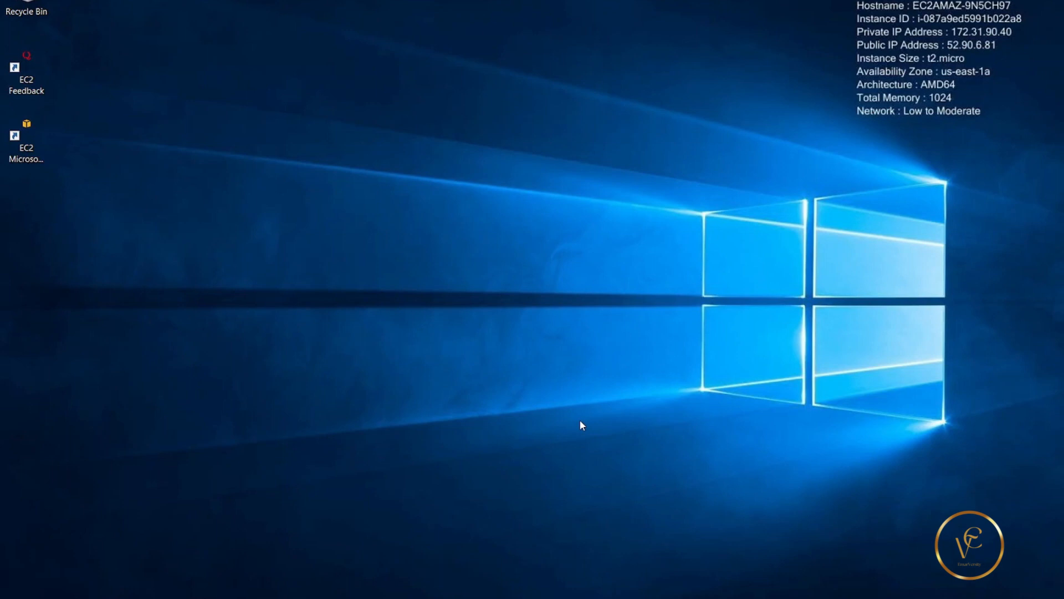
- Search Windows on the remote server for "featu" and open the settings for adding an optional feature
key("super")
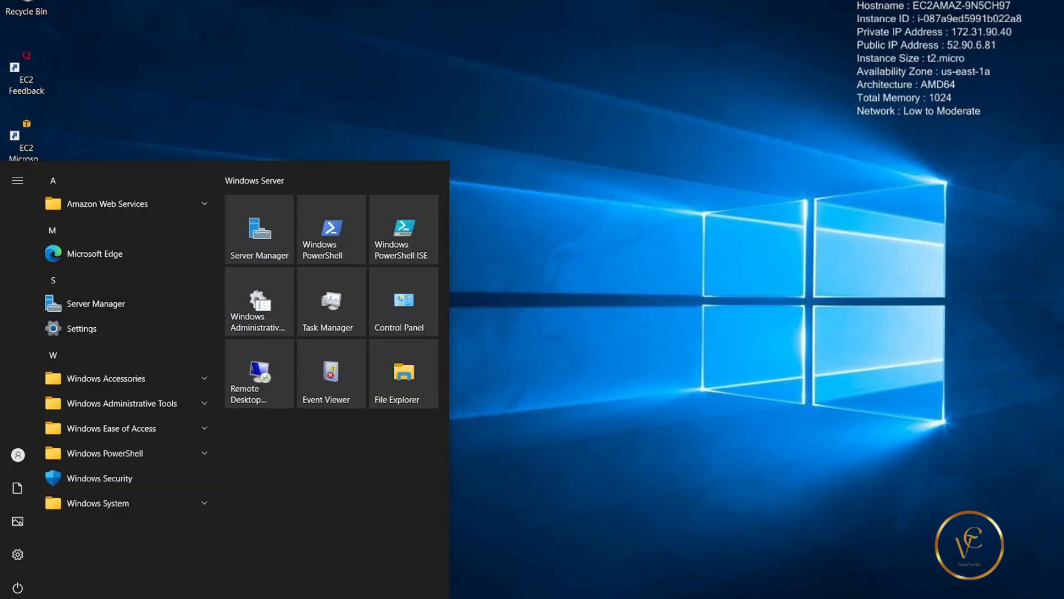
key("super+s")
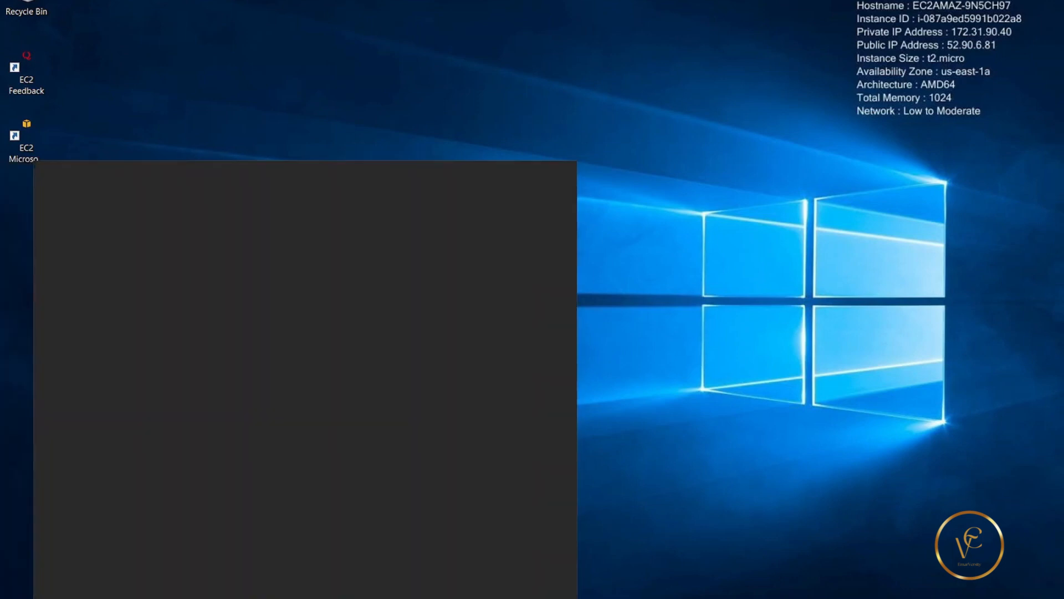
type("featu")
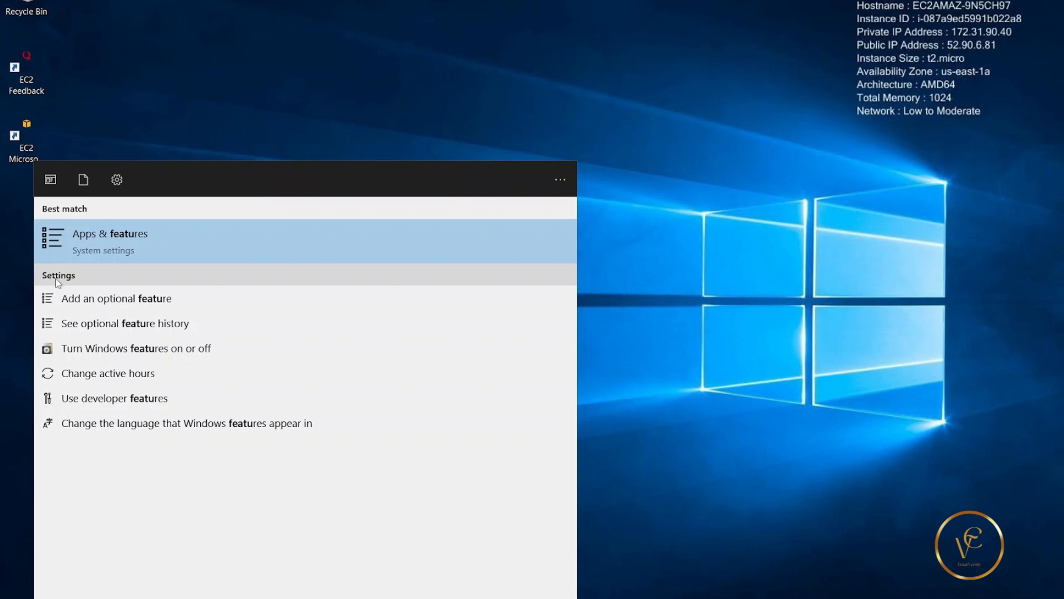
left_click(94, 299)
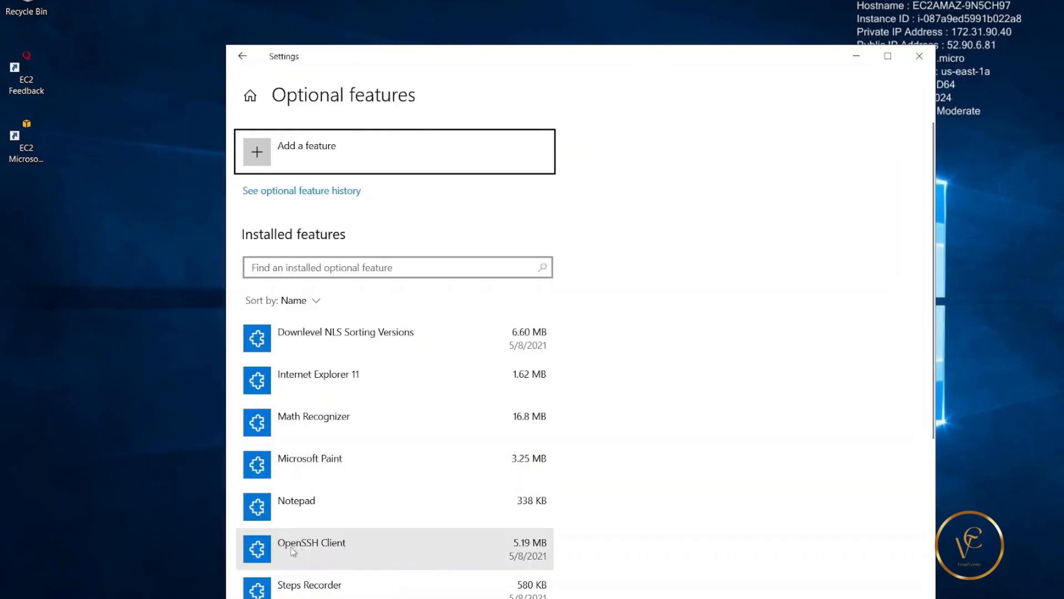
- Find OpenSSH Server among the available optional features by searching for "ope" and install it
left_click(258, 153)
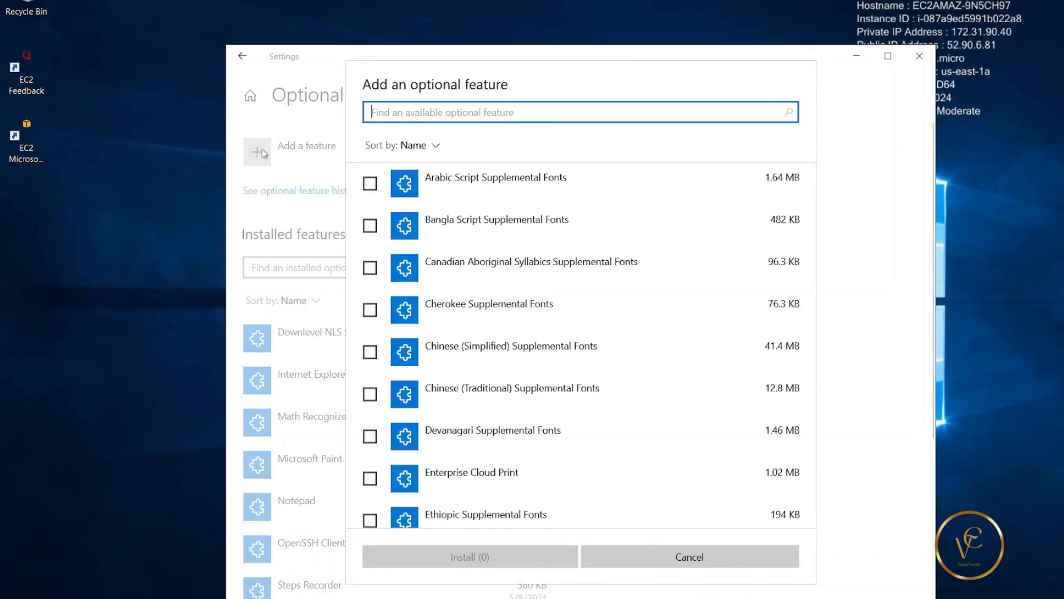
type("ope")
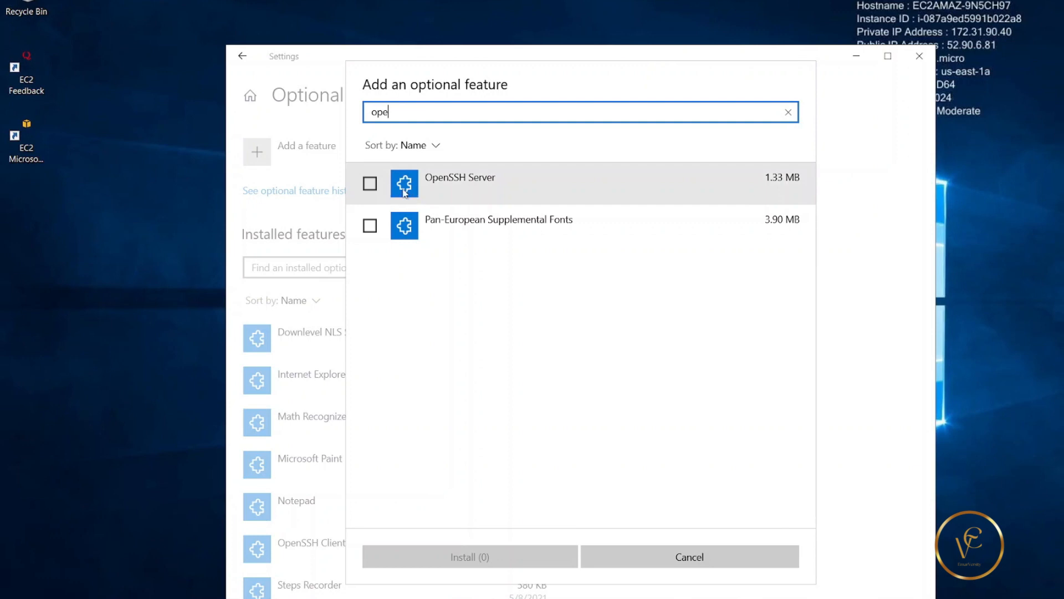
left_click(371, 185)
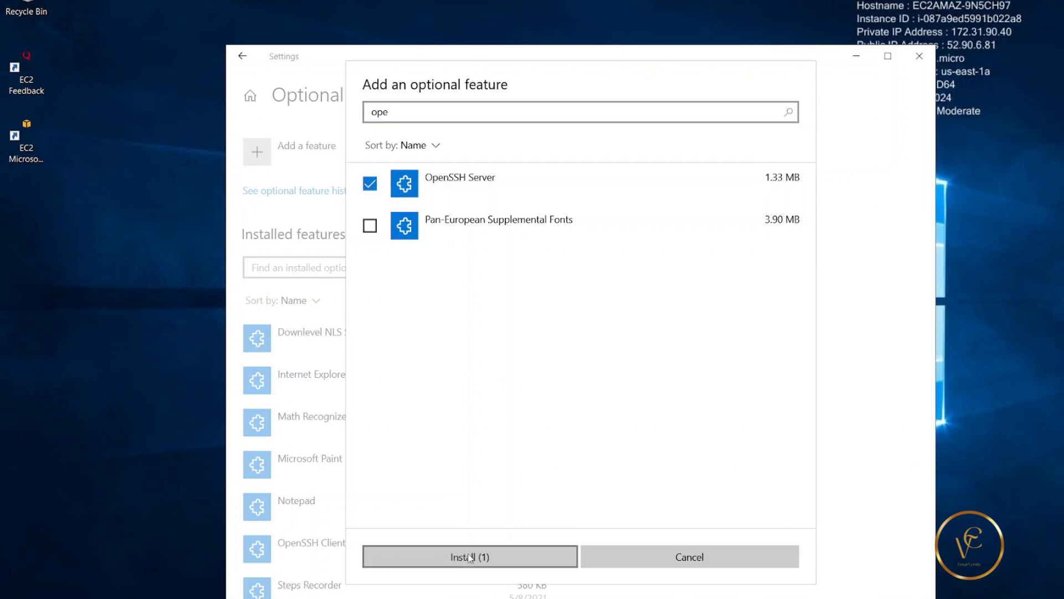
left_click(469, 557)
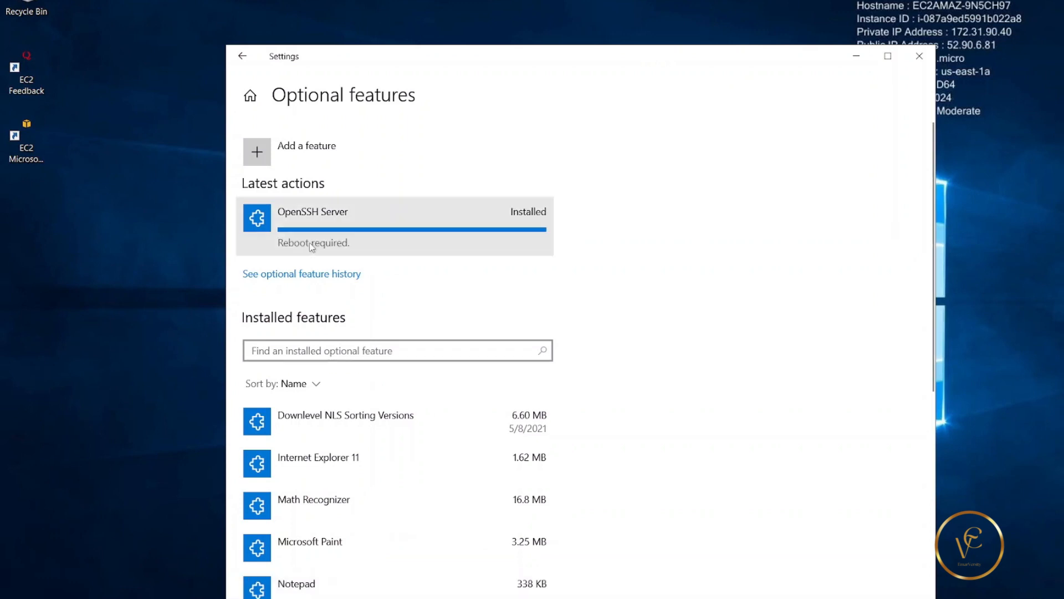
- Restart the remote Windows server to complete the OpenSSH Server installation
left_click(25, 598)
left_click(17, 589)
left_click(38, 553)
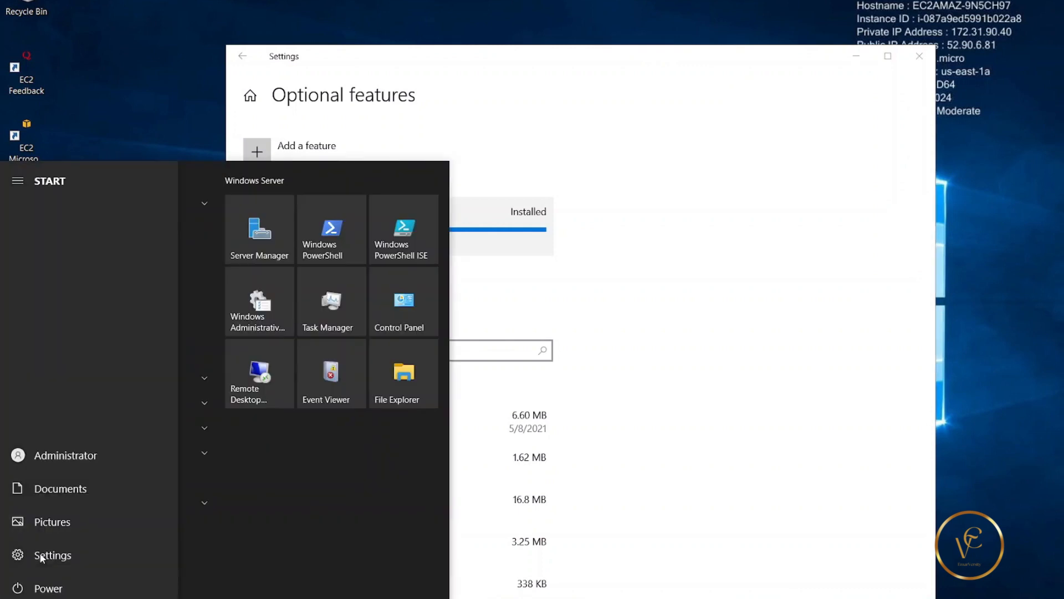
left_click(193, 547)
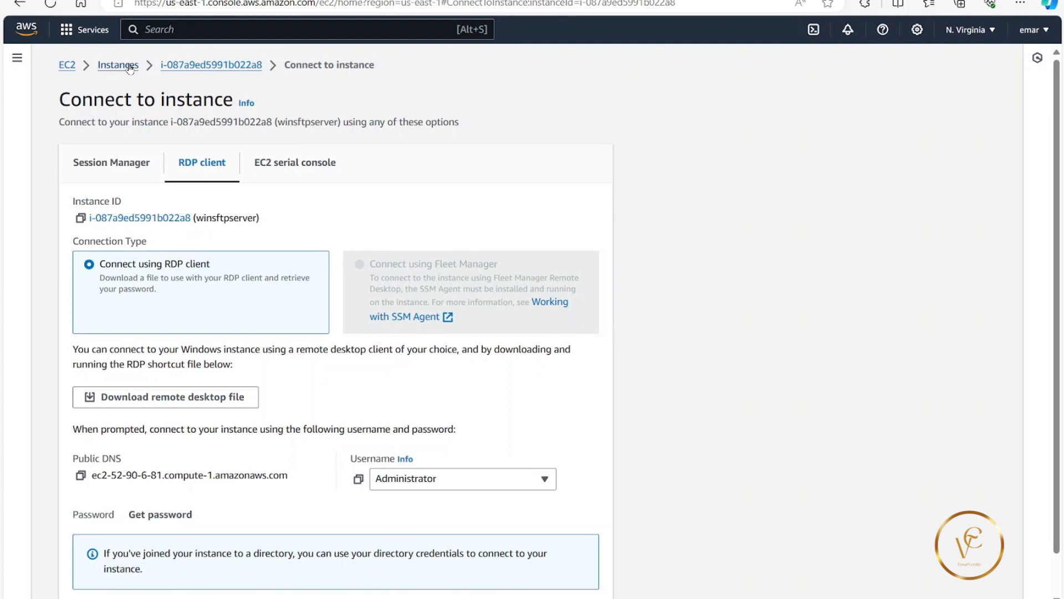
- Return to the EC2 instances list, then reconnect to the server with the winsftpserver remote desktop file from the Downloads folder
left_click(118, 66)
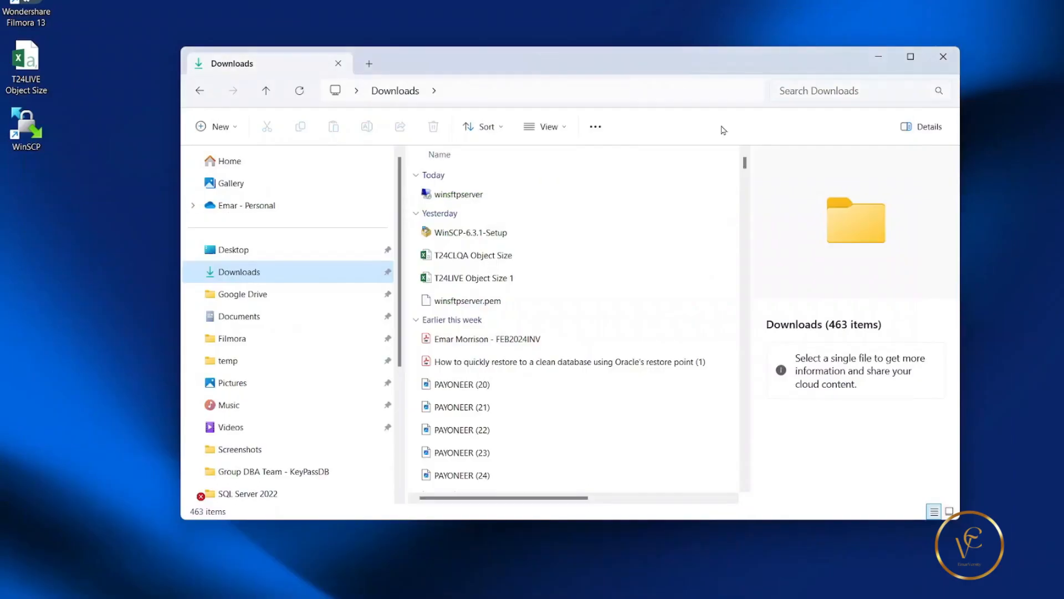
double_click(470, 195)
left_click(637, 380)
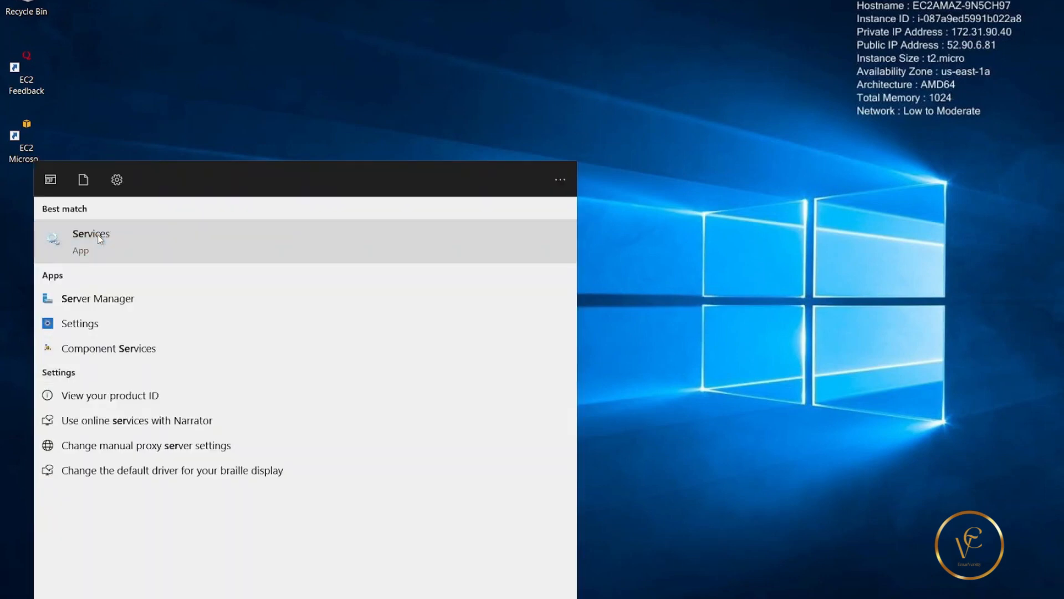
- Open the Services app on the remote server and start the OpenSSH SSH Server service
left_click(98, 235)
scroll(443, 233, "down", 15)
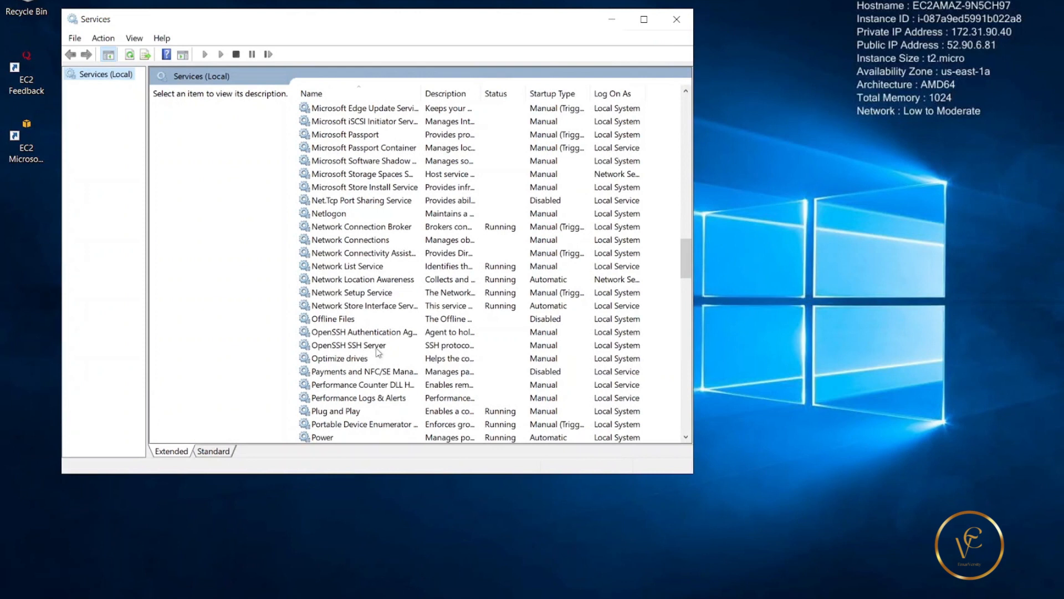
right_click(459, 349)
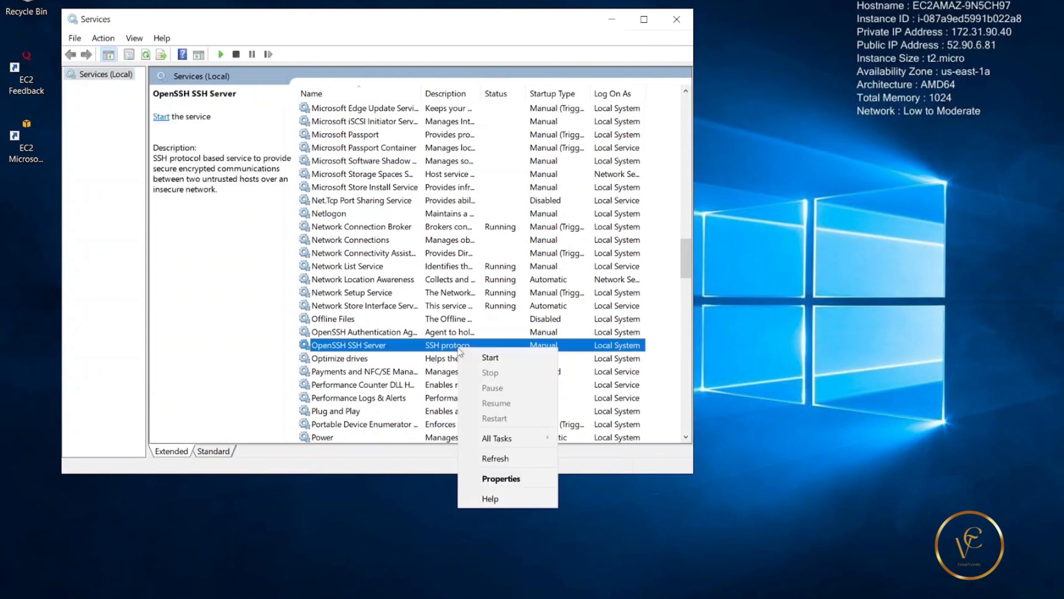
left_click(490, 358)
- Start the OpenSSH Authentication Agent service
left_click(433, 333)
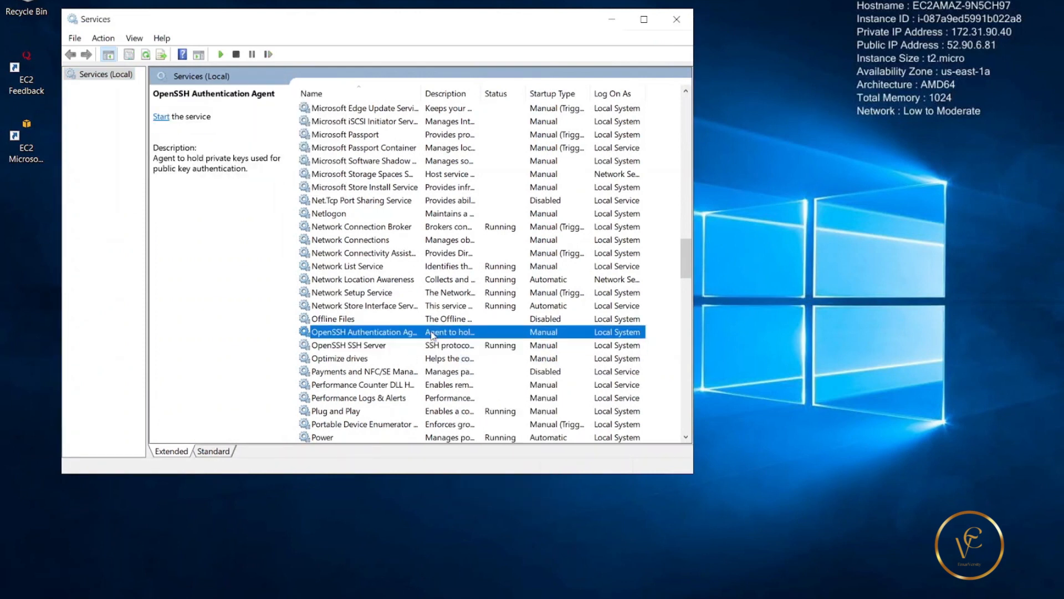
right_click(433, 334)
left_click(460, 345)
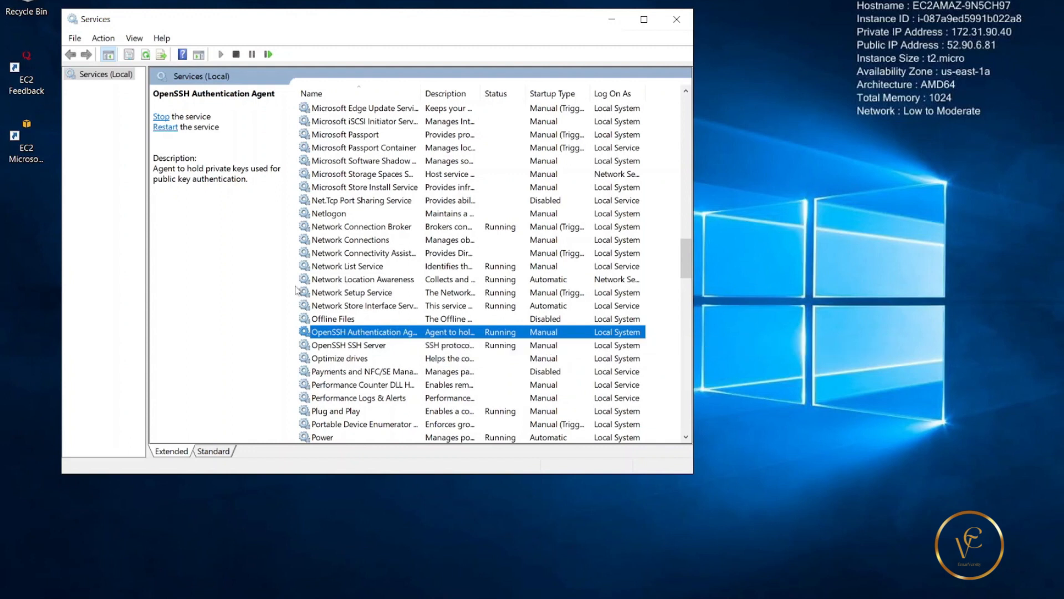
- Open Windows Defender Firewall with Advanced Security and display its inbound rules
key("super")
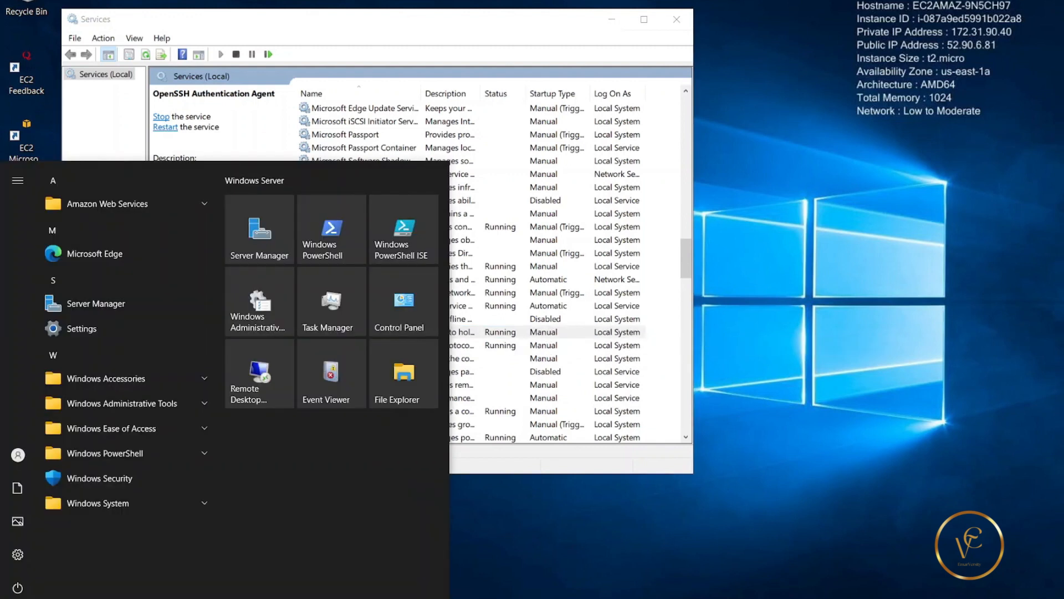
key("Escape")
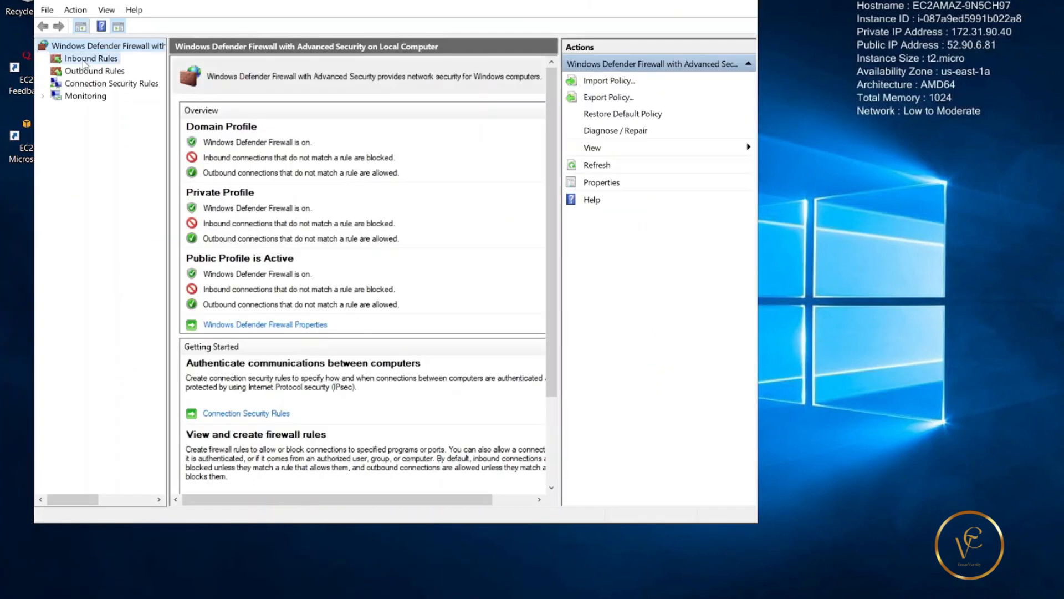
left_click(85, 59)
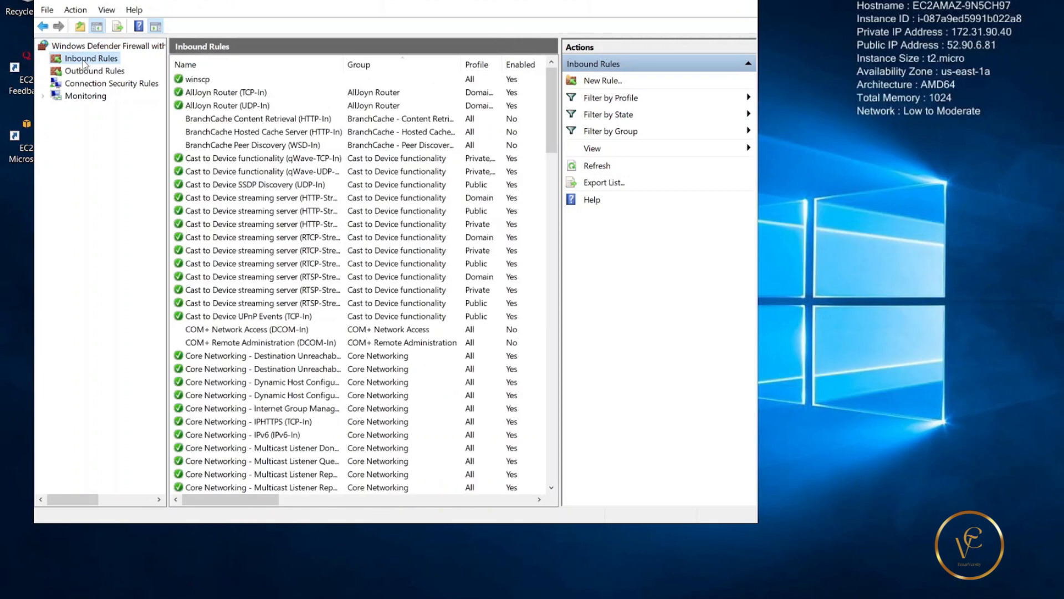
- Start a new inbound firewall rule of type Port for the specific local TCP port 22
left_click(594, 82)
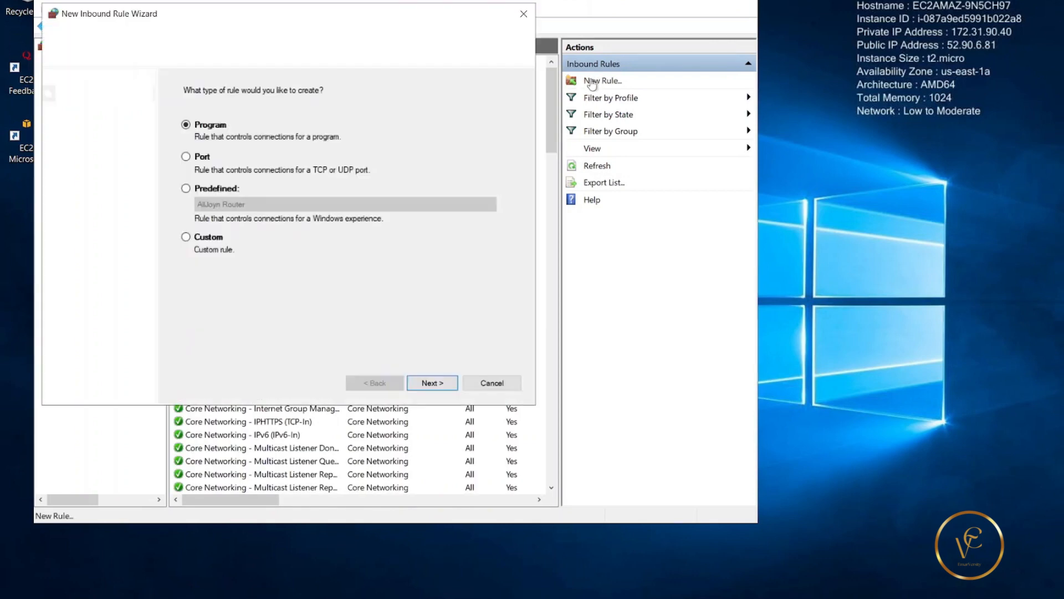
left_click(187, 156)
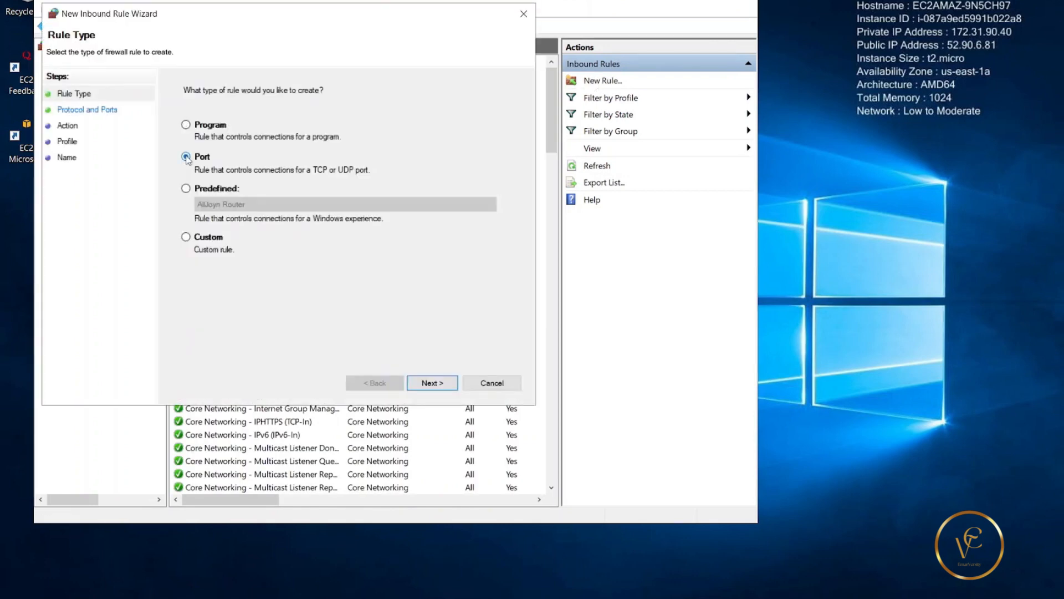
left_click(431, 382)
type("22")
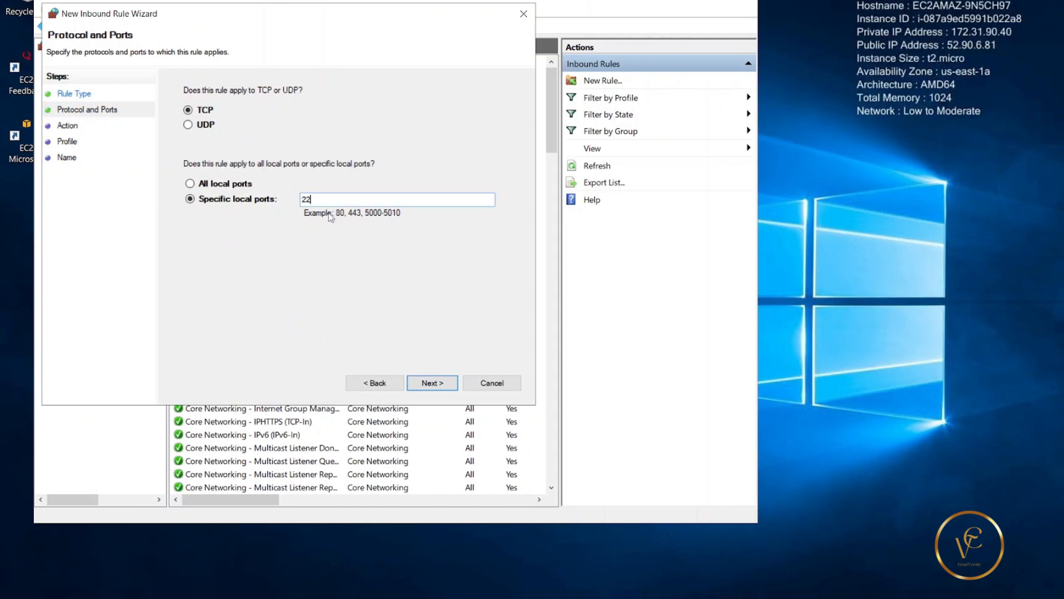
left_click(436, 383)
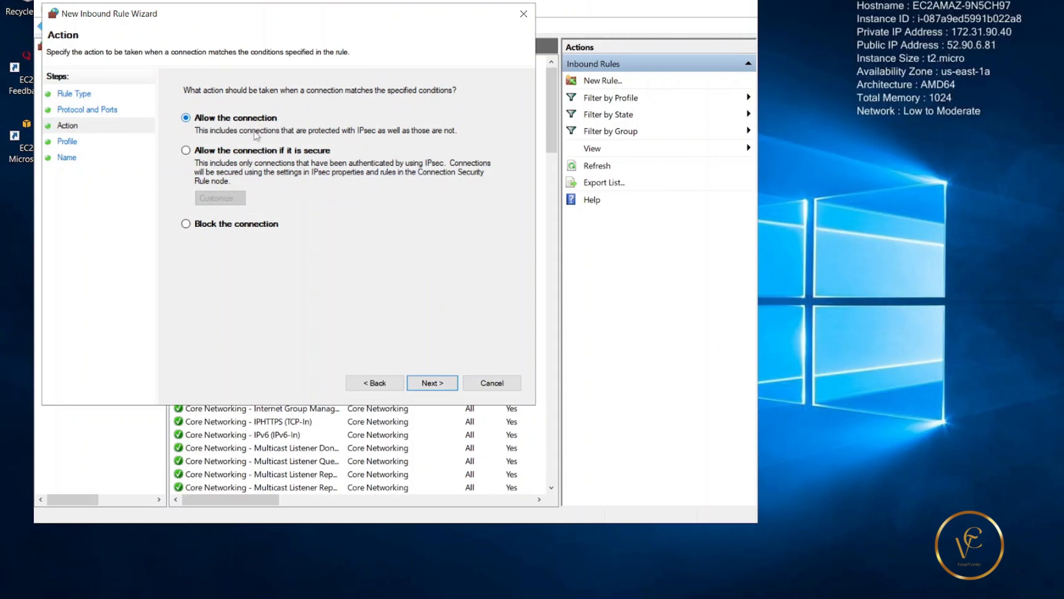
- Allow the connection for the Domain, Private and Public profiles, name the rule "sftport" and finish creating it
left_click(410, 384)
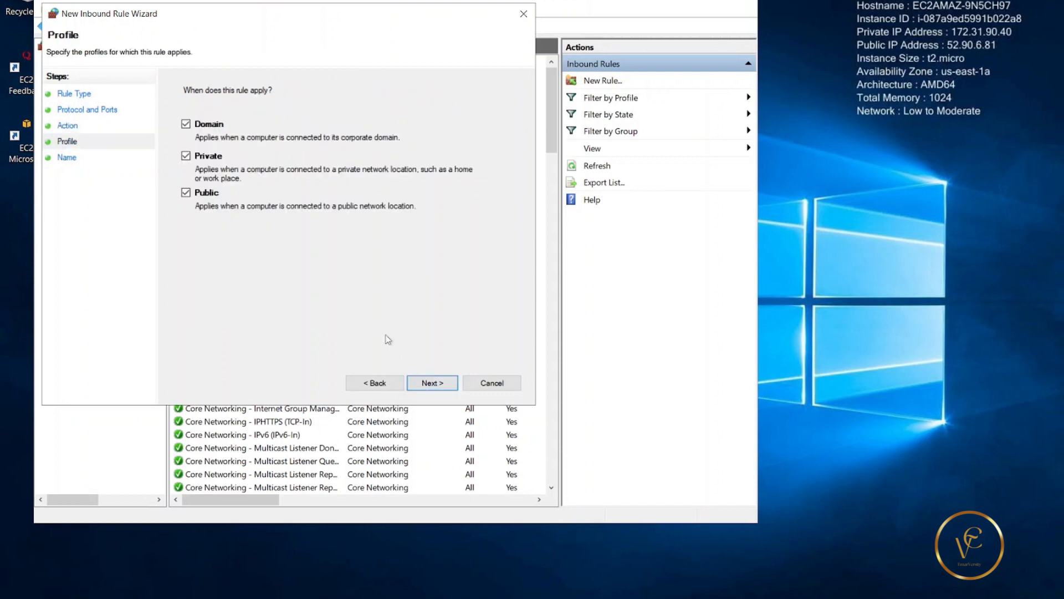
left_click(433, 383)
type("sft")
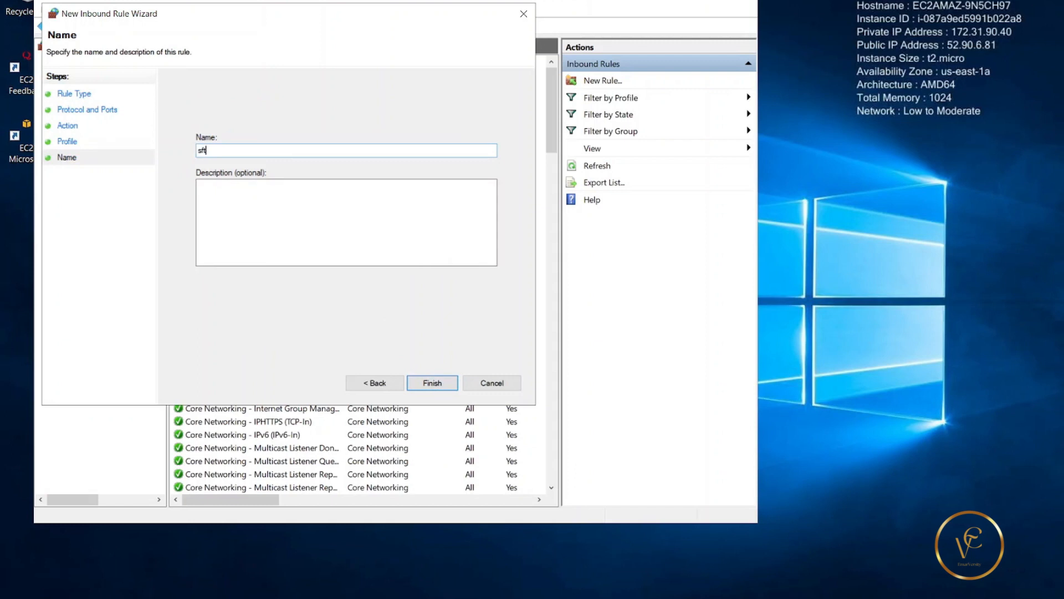
type("port")
left_click(428, 383)
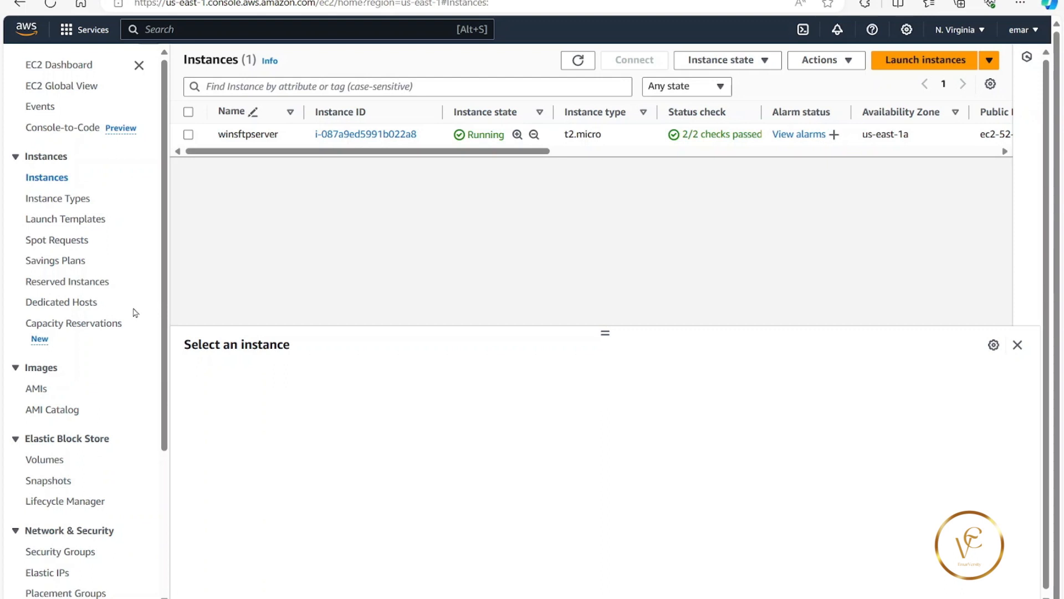
- Open the winsftpserver instance in the EC2 console and bring up its security details with the assigned security group
left_click(363, 135)
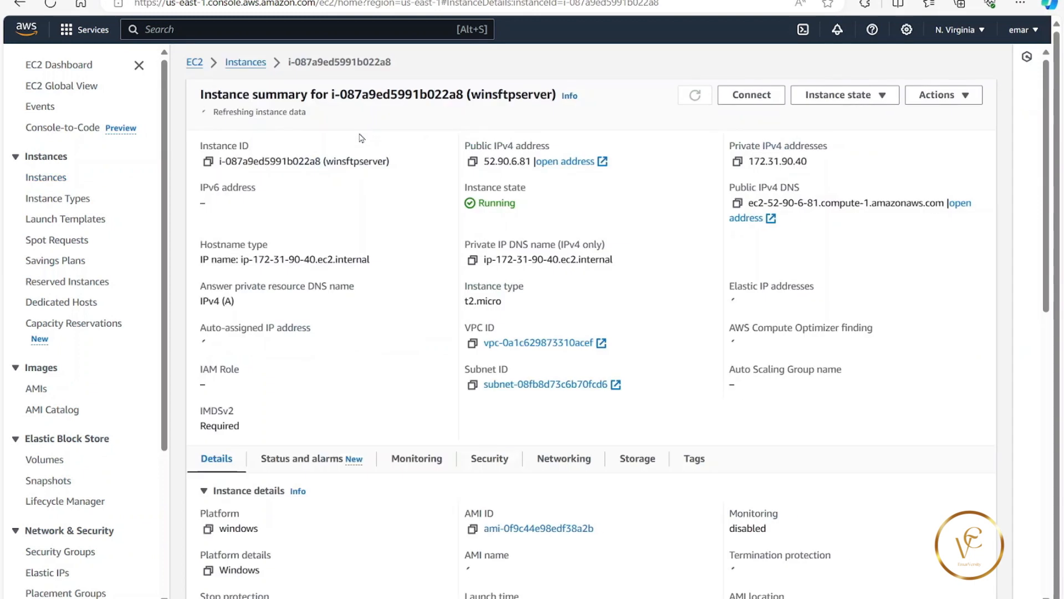
left_click(488, 487)
scroll(481, 473, "down", 3)
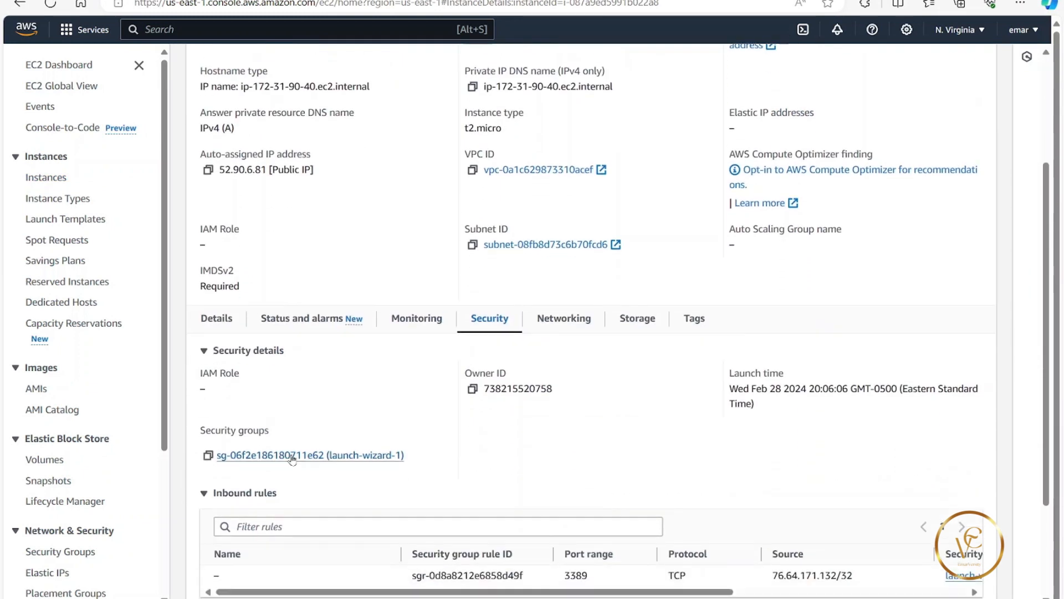
- Add an inbound SSH rule with source My IP to the launch-wizard-1 security group and save the rules
left_click(270, 455)
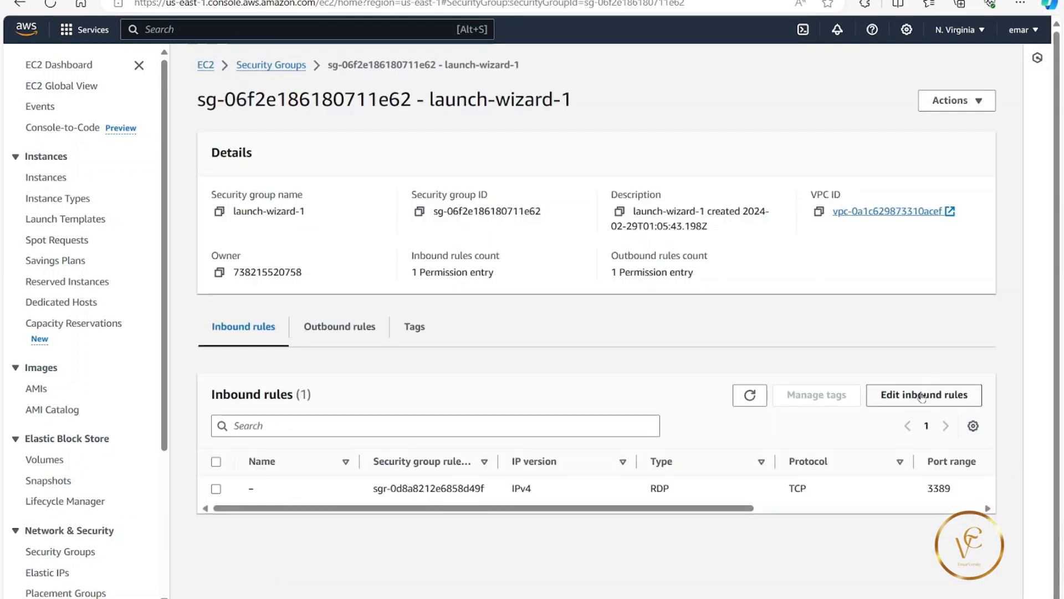
left_click(922, 396)
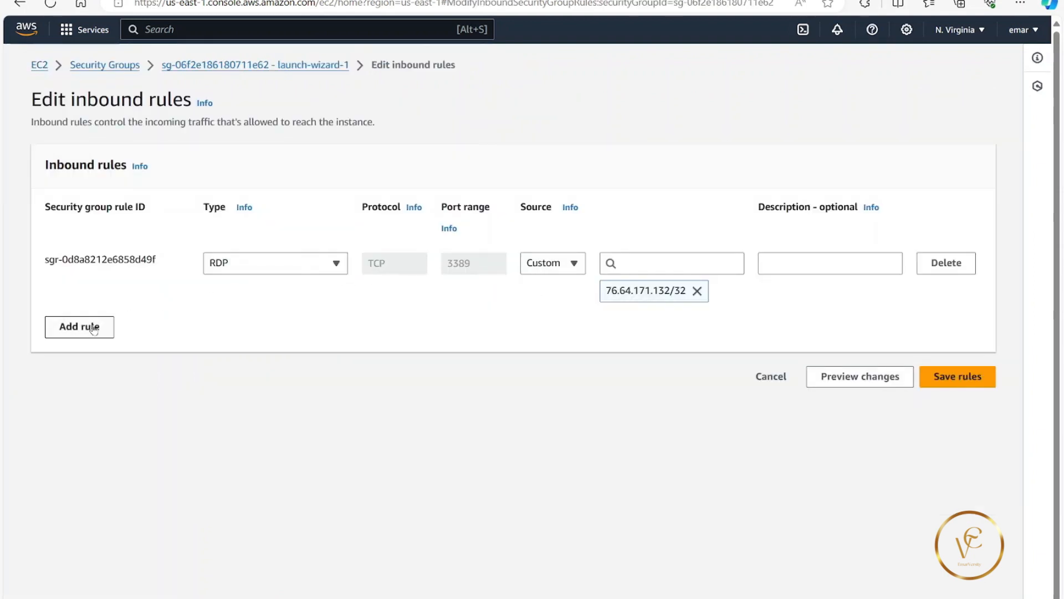
left_click(93, 329)
left_click(335, 331)
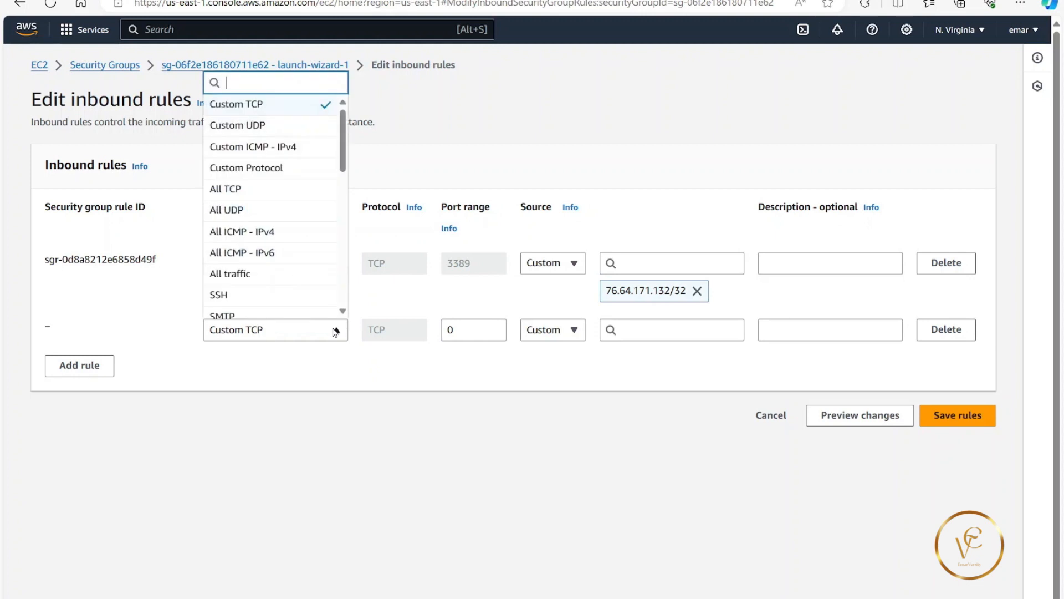
left_click(248, 297)
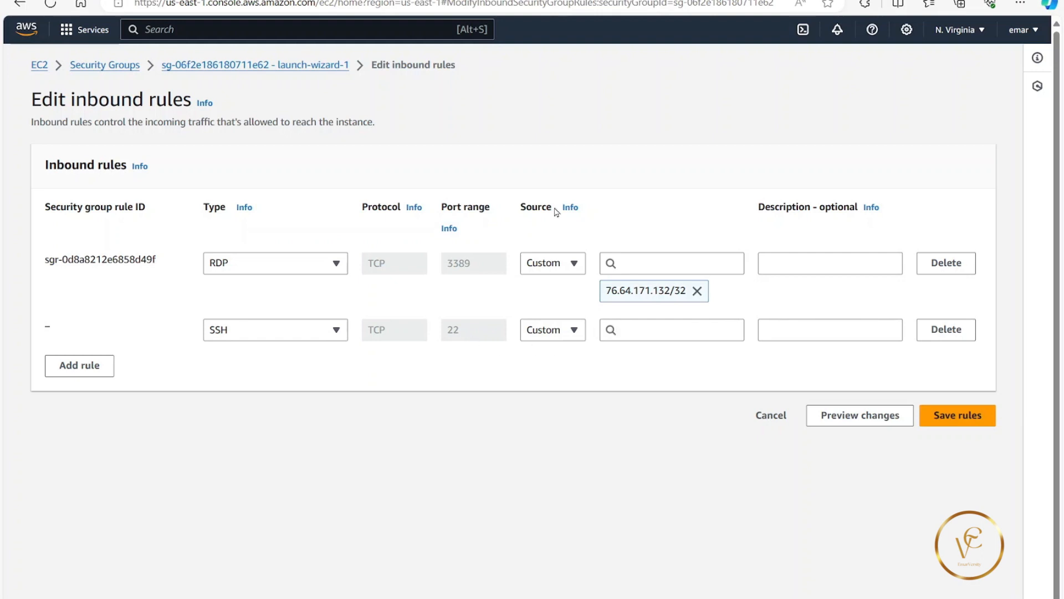
left_click(576, 331)
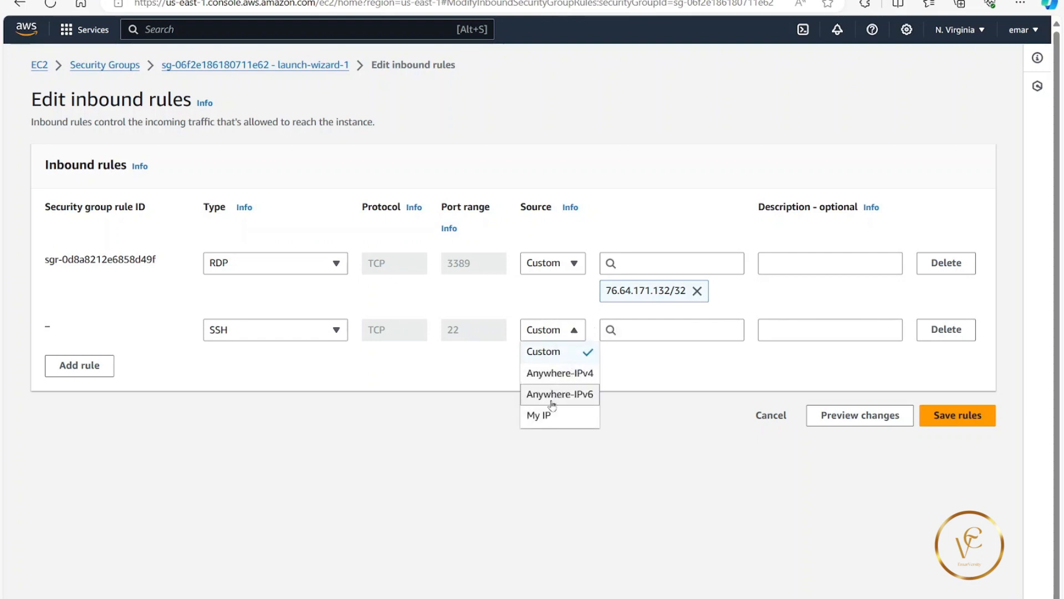
left_click(543, 415)
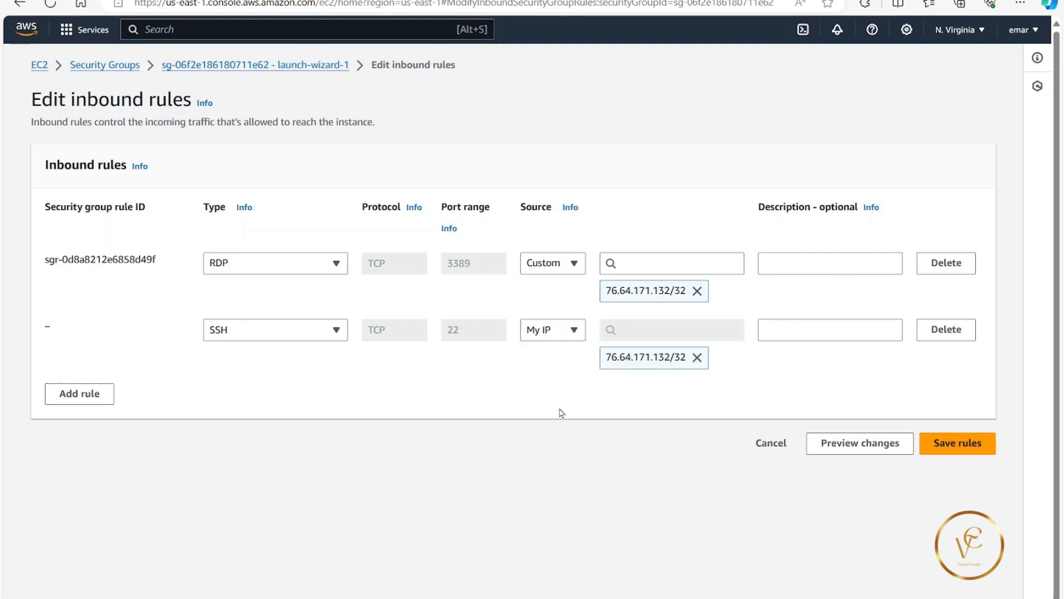
left_click(949, 445)
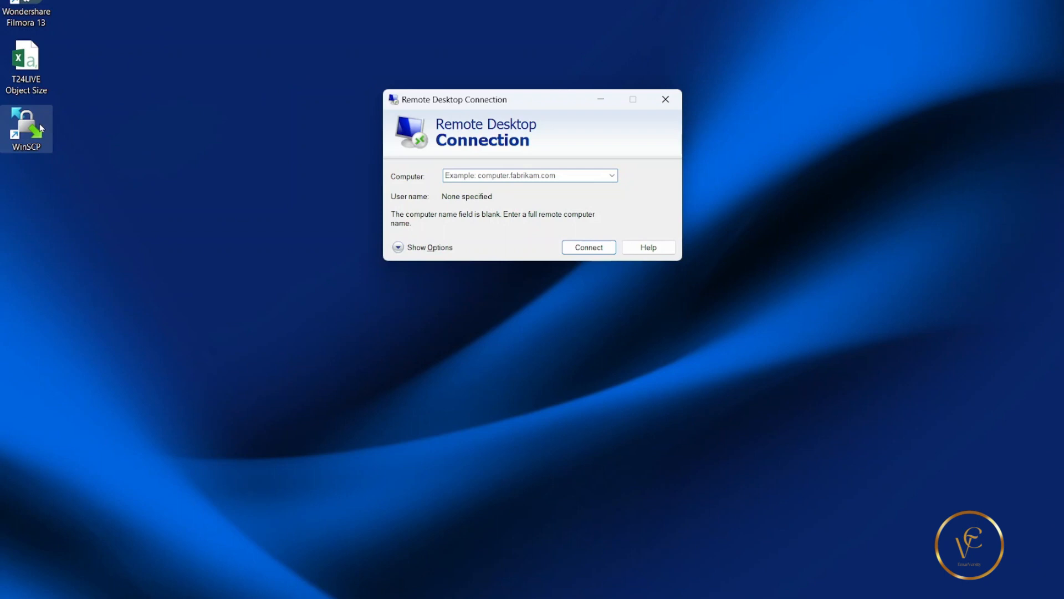
- Start a new site in WinSCP, using the winsftpserver instance's public DNS copied from its RDP client connection details in the EC2 console as host name
left_click(40, 128)
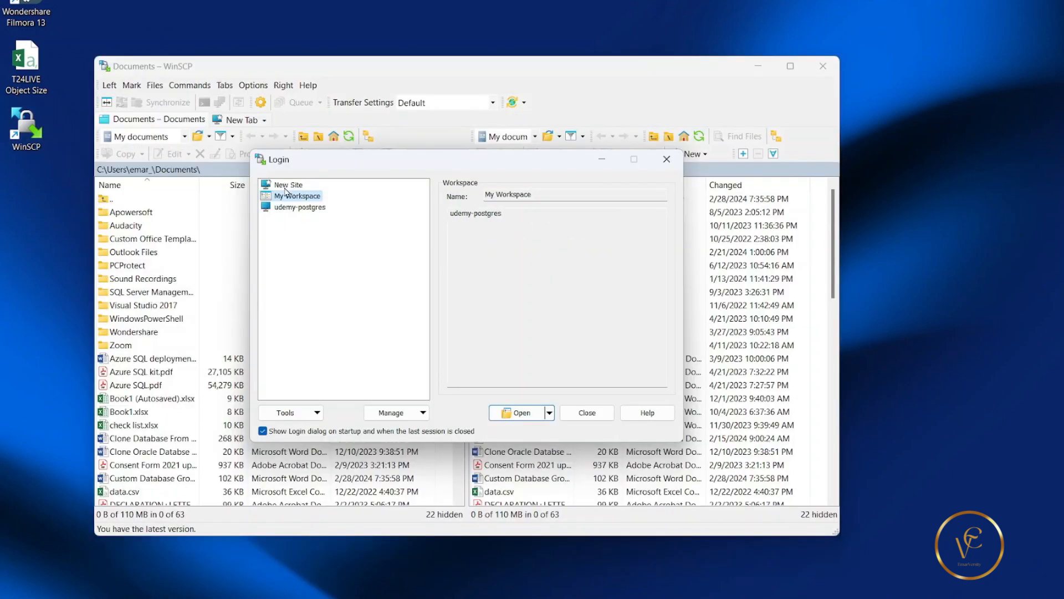
left_click(285, 188)
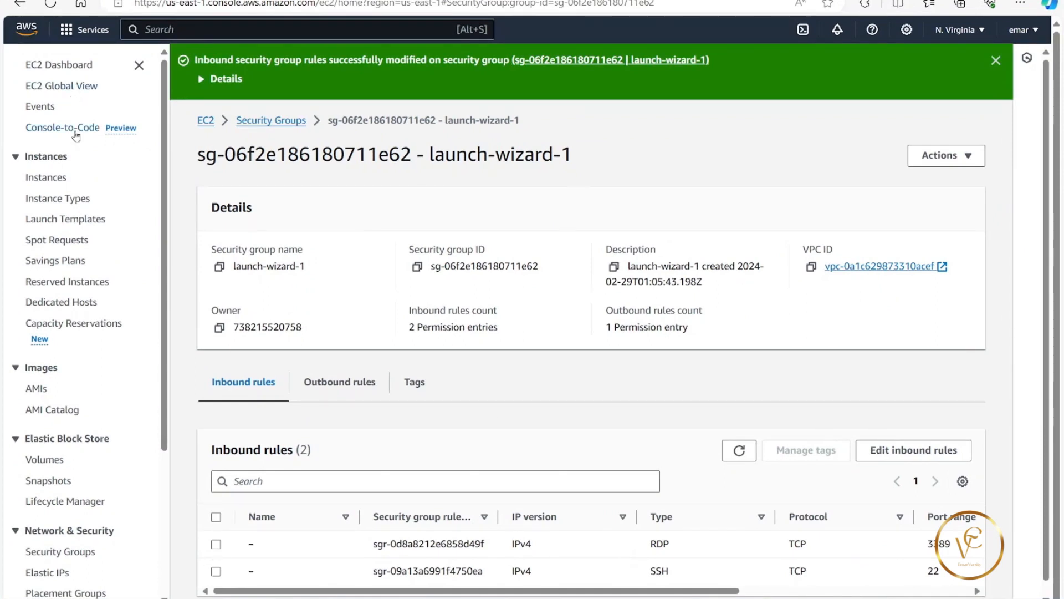
left_click(49, 178)
left_click(758, 62)
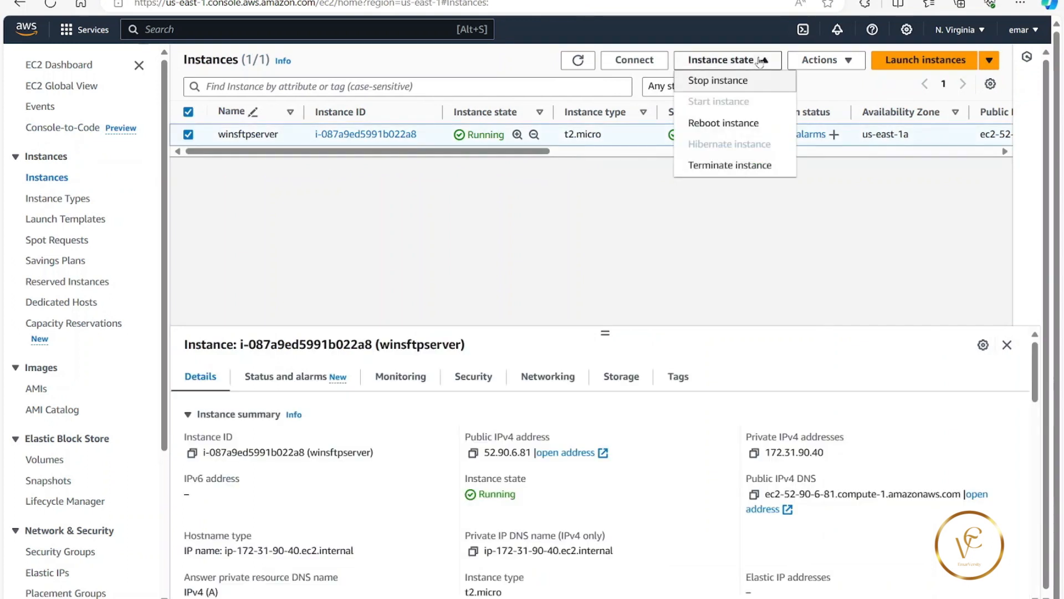
left_click(826, 60)
left_click(832, 81)
left_click(202, 162)
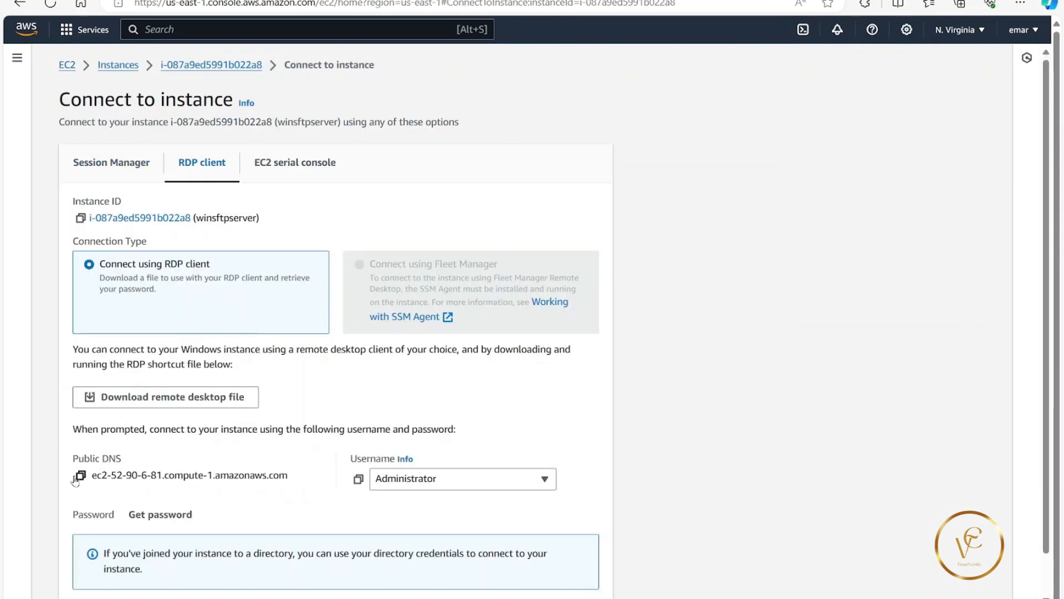
left_click(80, 478)
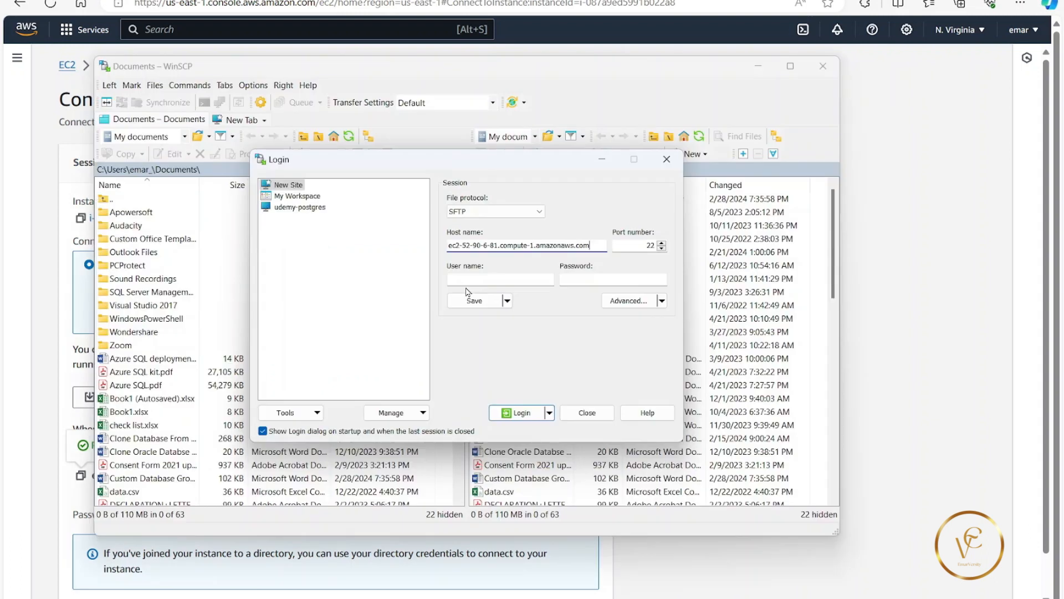
- Fill in the new site's credentials with user name "administrator" and the instance's account password
left_click(461, 278)
type("administrator")
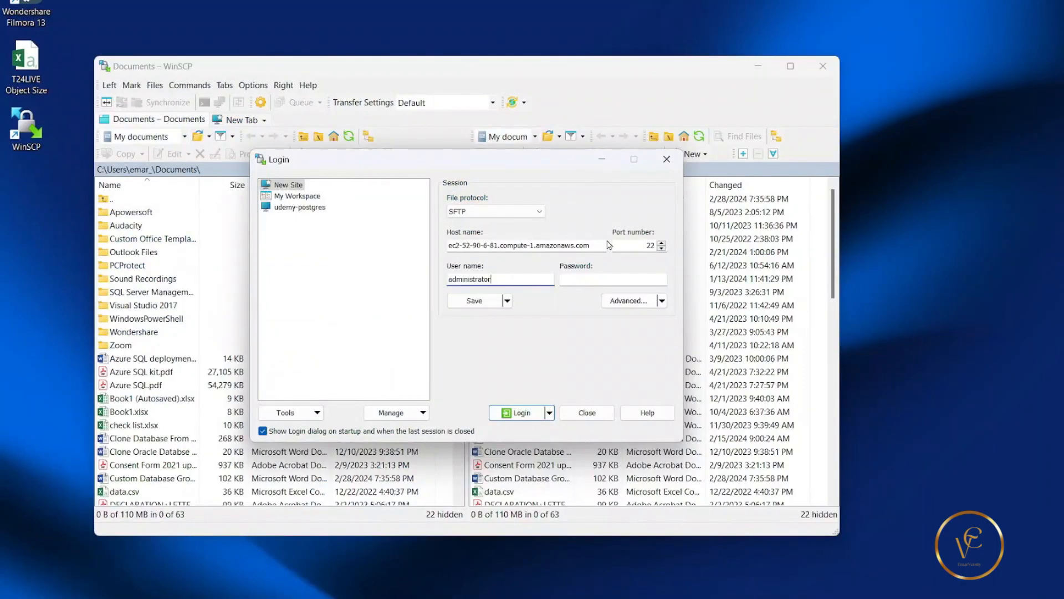
left_click(597, 280)
key("ctrl+v")
- Save the session as a site under the suggested name with its password stored, and log in to it
left_click(475, 301)
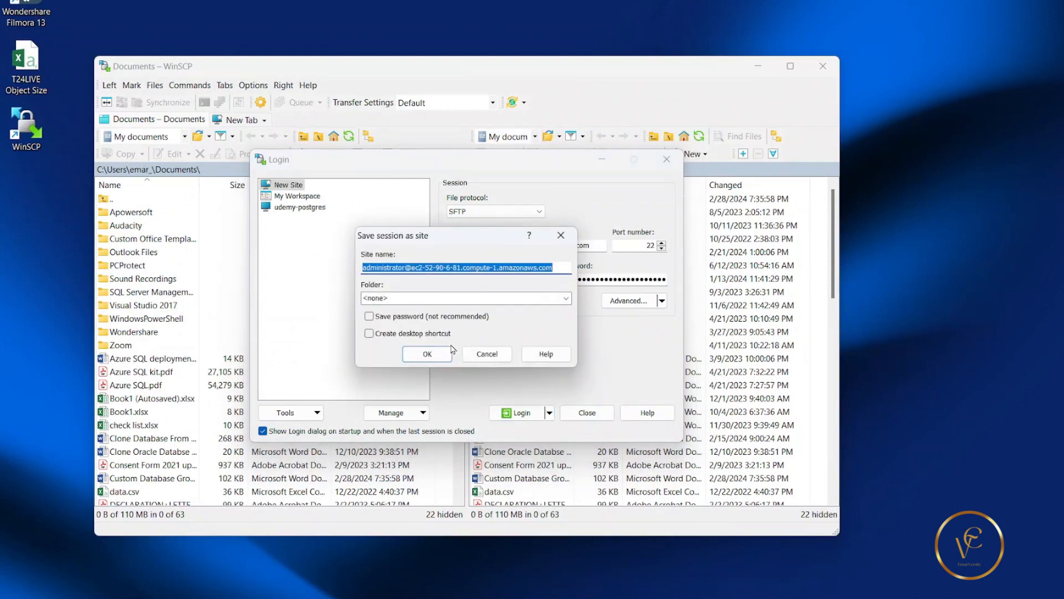
left_click(374, 317)
left_click(408, 354)
left_click(516, 413)
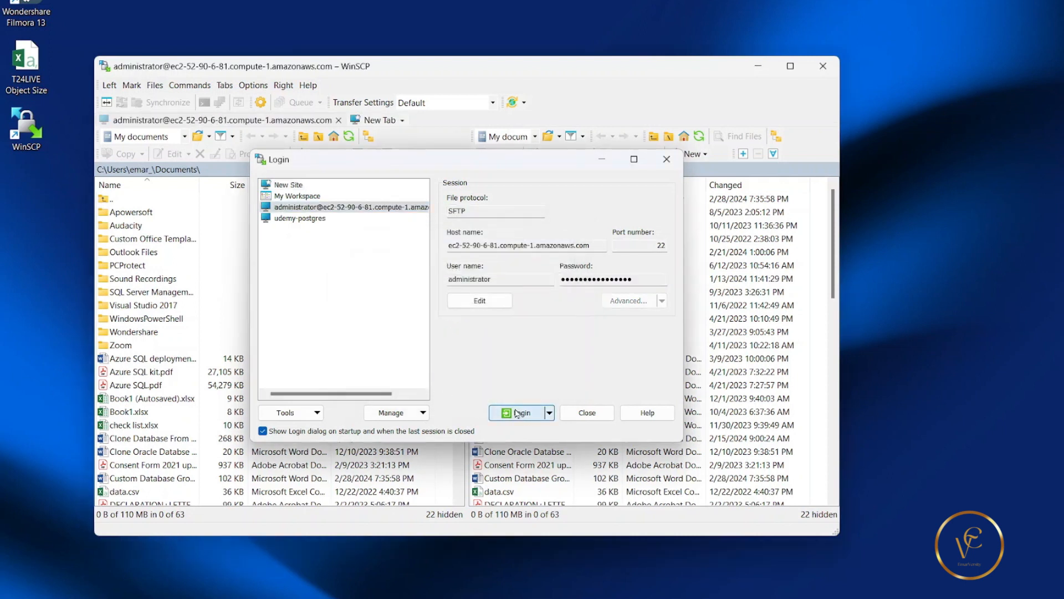